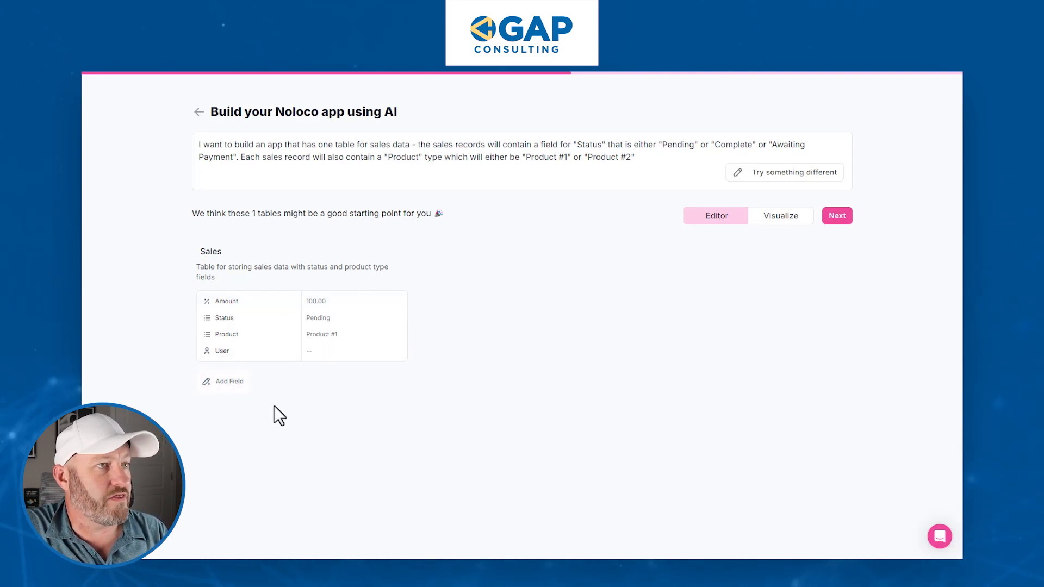
# Accept the suggested Sales table to generate the app, and open its Create a Sales form.
pyautogui.click(837, 215)
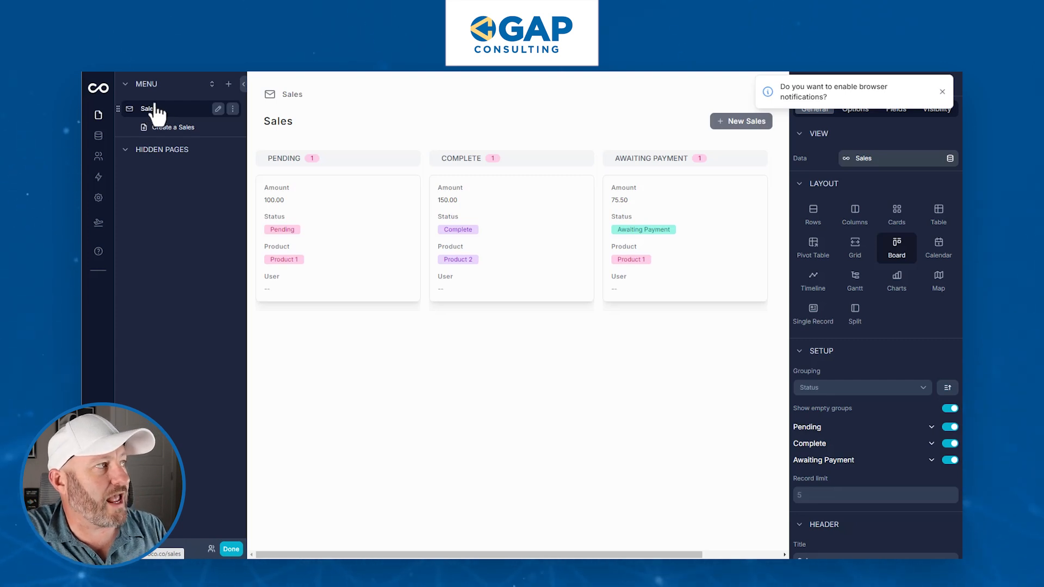
pyautogui.click(184, 130)
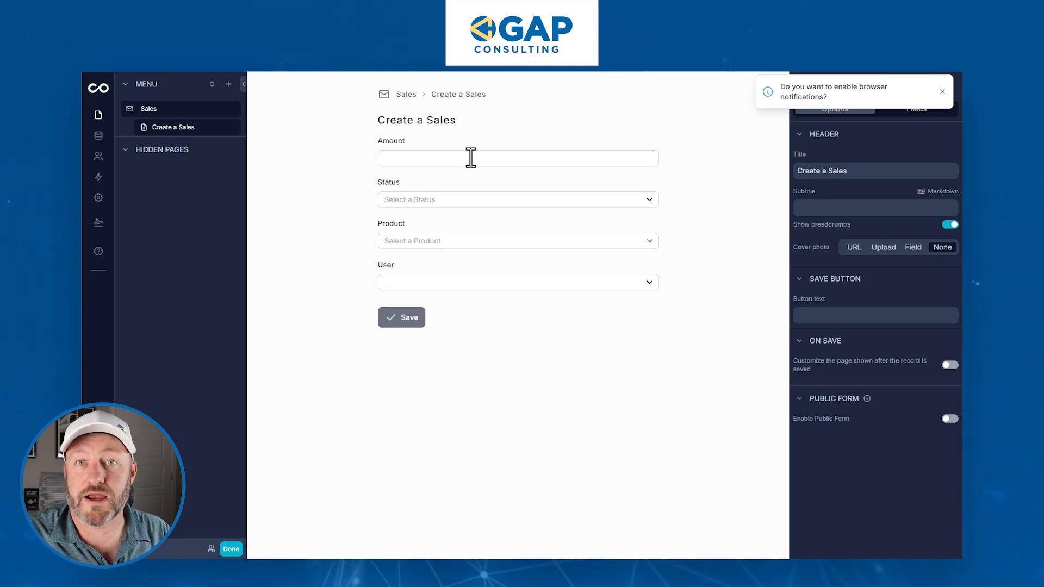
# Open the Sales table in the app's data and examine the options of its Status and Product fields.
pyautogui.click(99, 137)
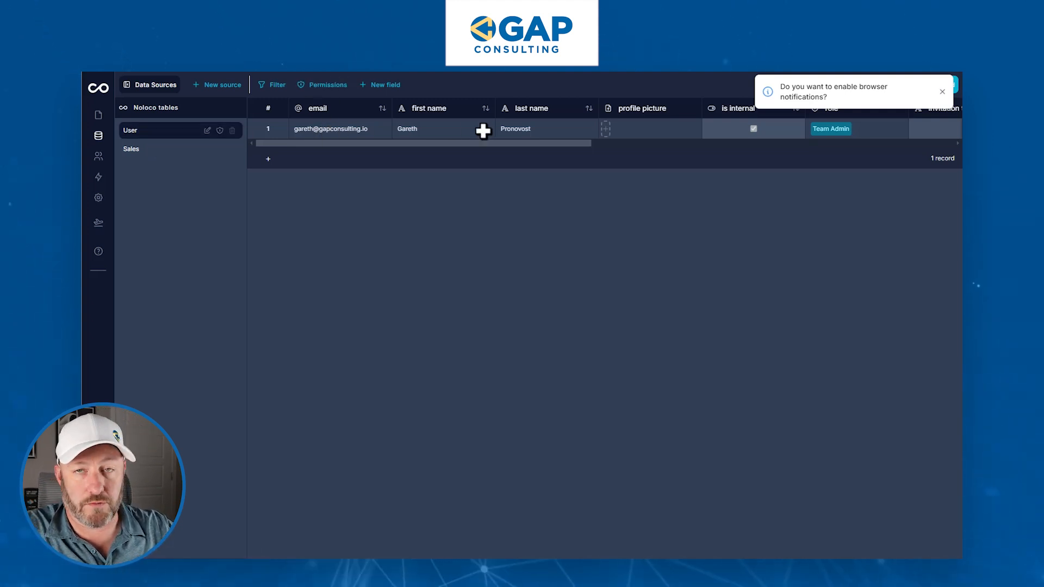
pyautogui.click(148, 152)
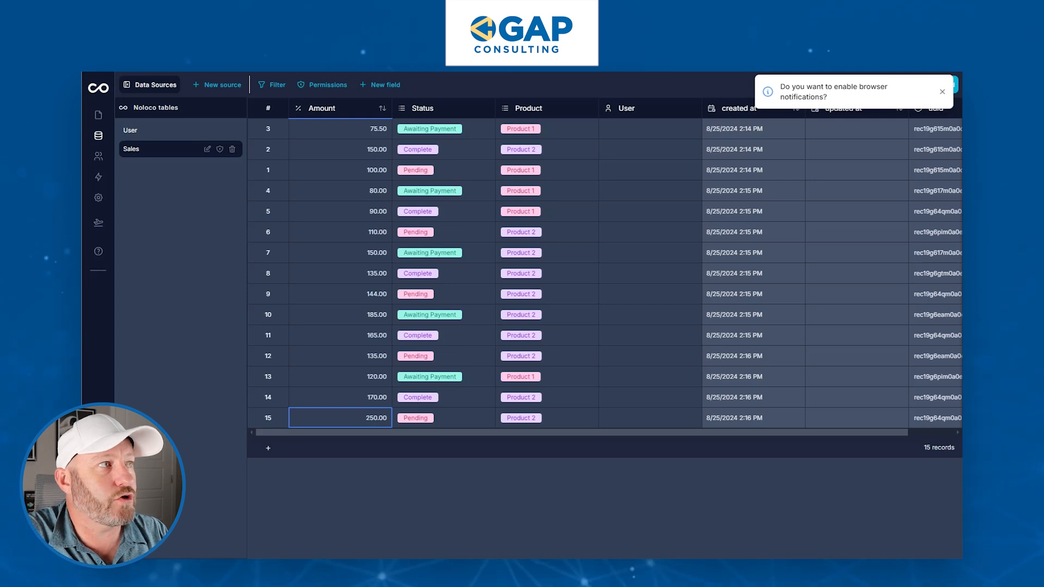
pyautogui.click(451, 140)
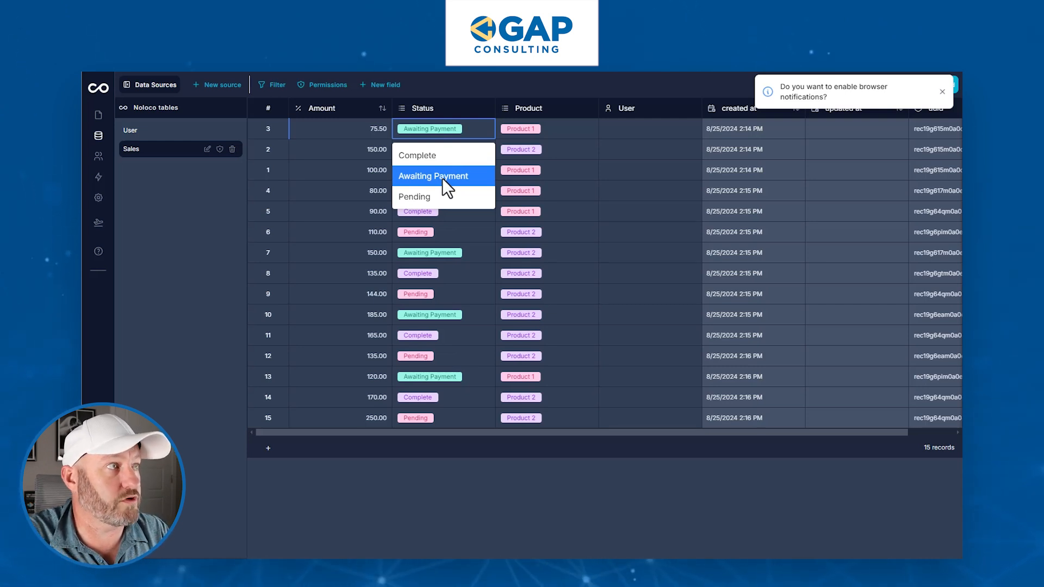
pyautogui.click(557, 125)
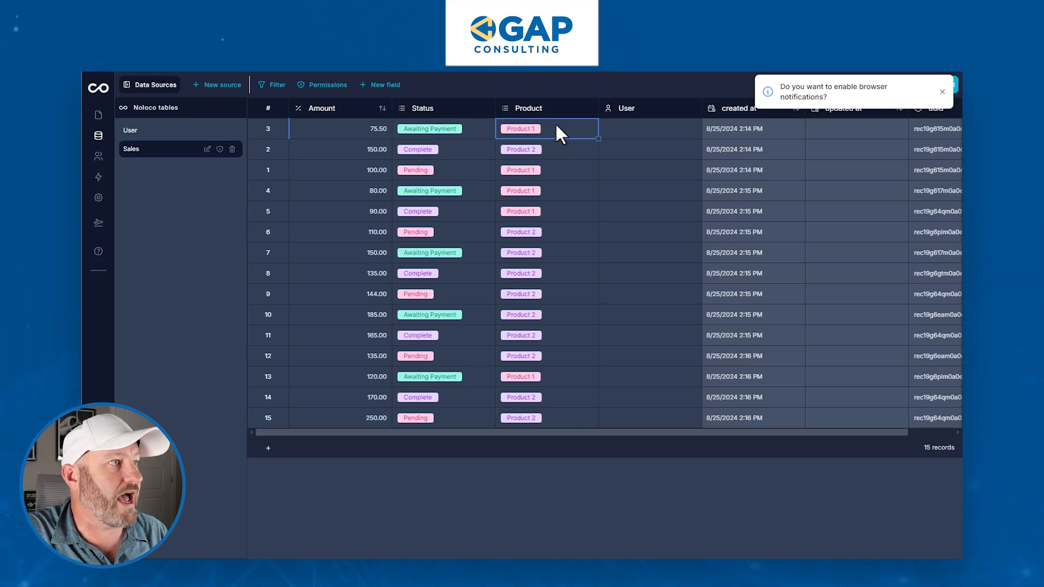
pyautogui.click(552, 412)
pyautogui.click(552, 412)
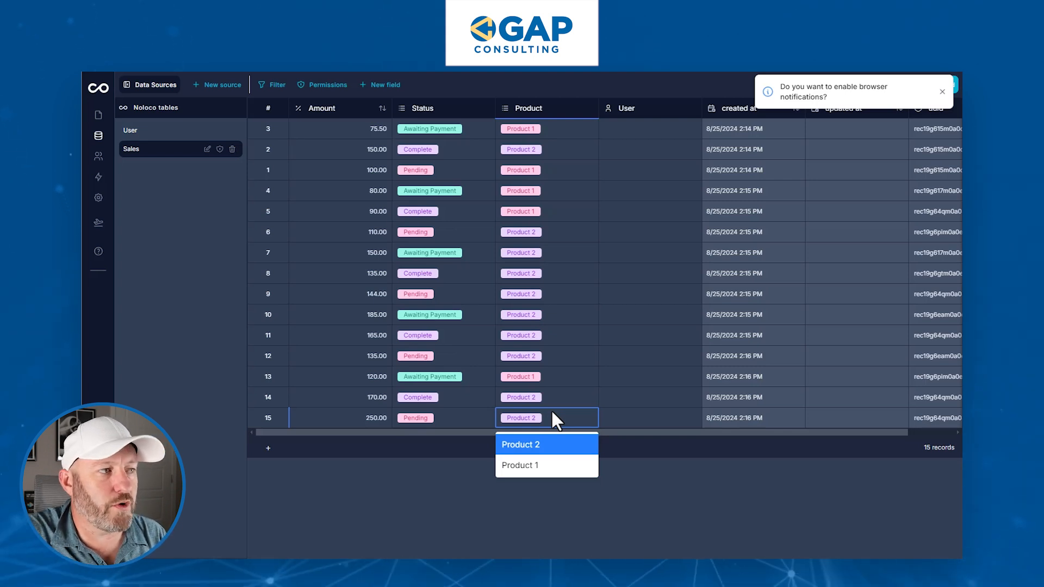
pyautogui.click(670, 488)
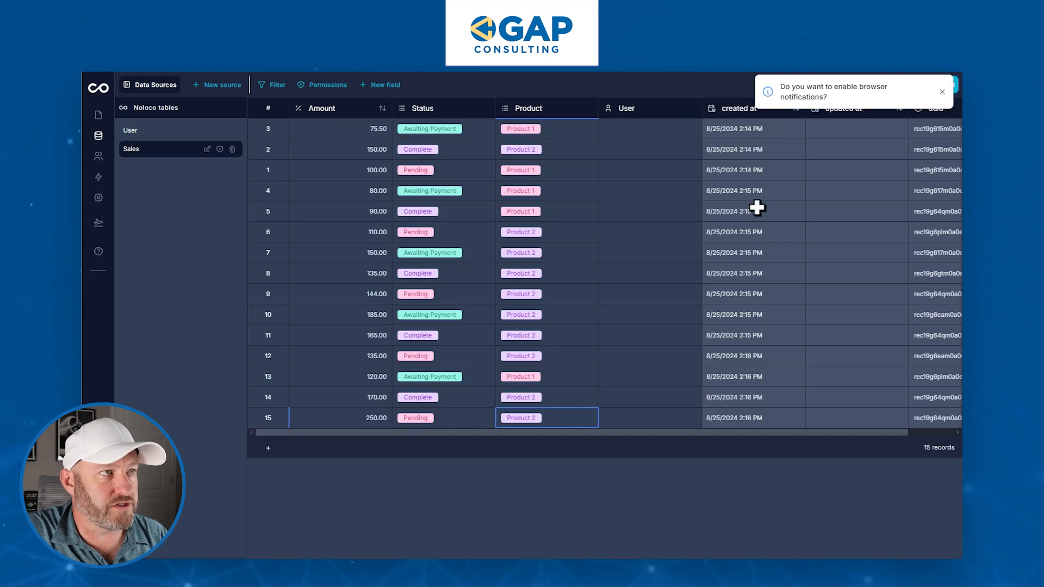
# Examine the created at, Amount, Product and Status values across the sales records.
pyautogui.click(737, 130)
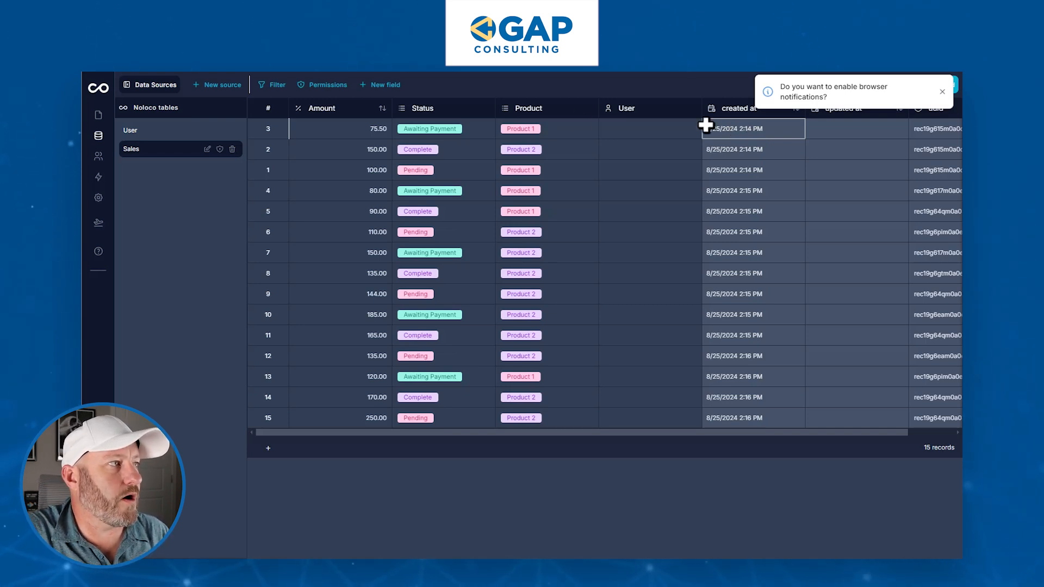
pyautogui.moveTo(326, 129); pyautogui.dragTo(325, 312)
pyautogui.click(325, 313)
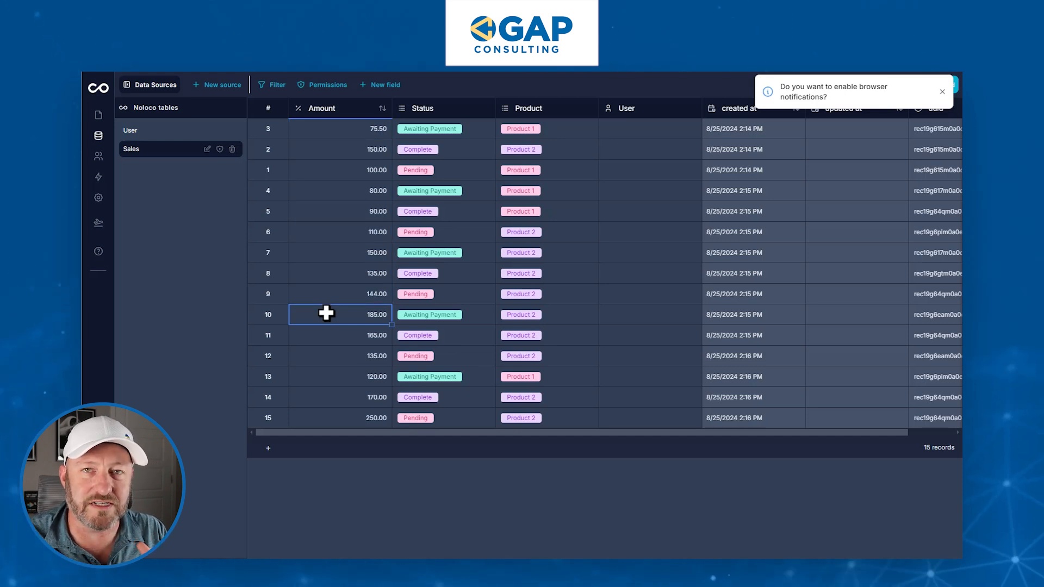
pyautogui.click(519, 191)
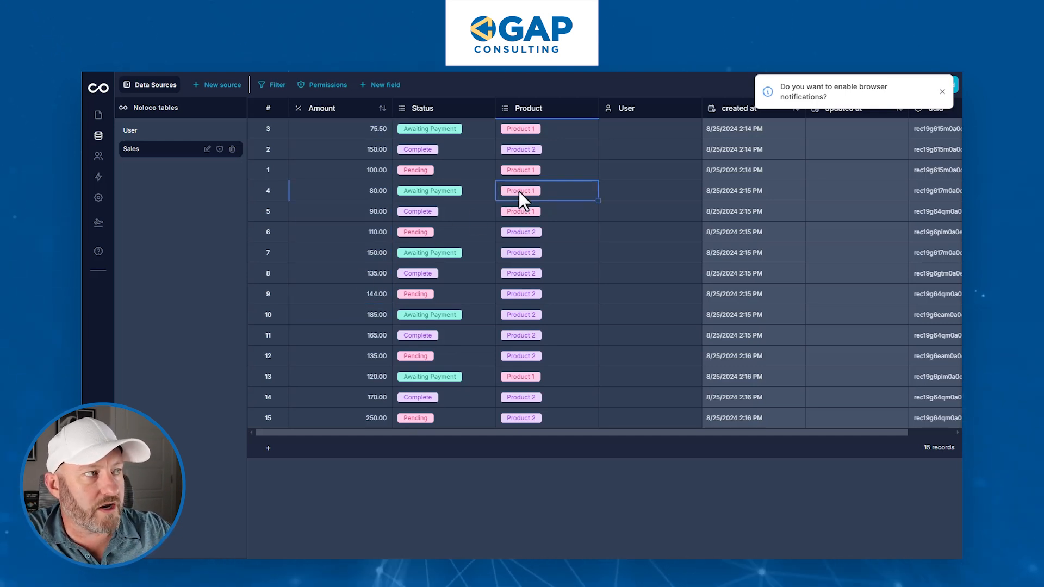
pyautogui.click(469, 190)
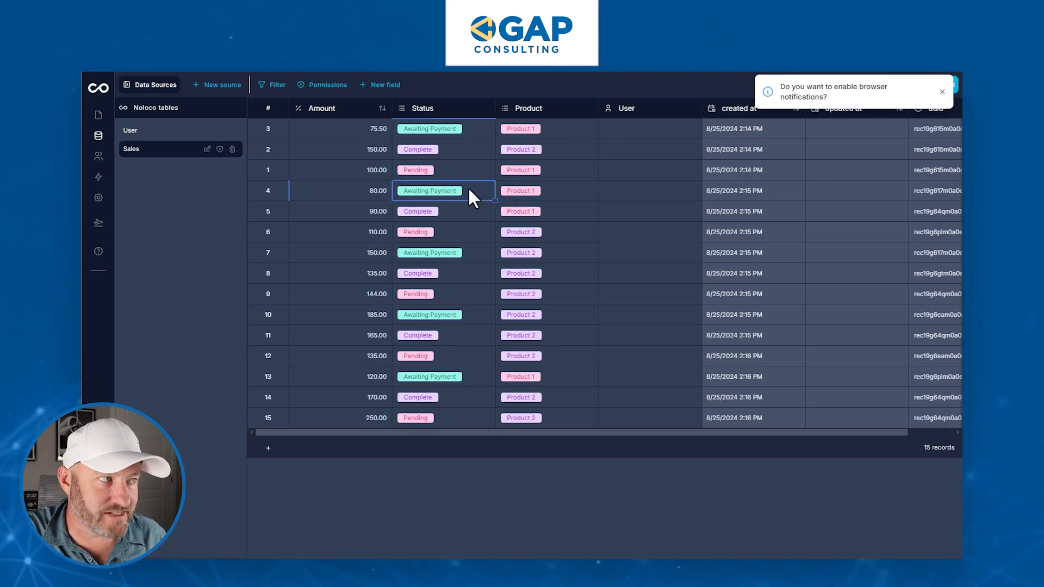
pyautogui.click(370, 234)
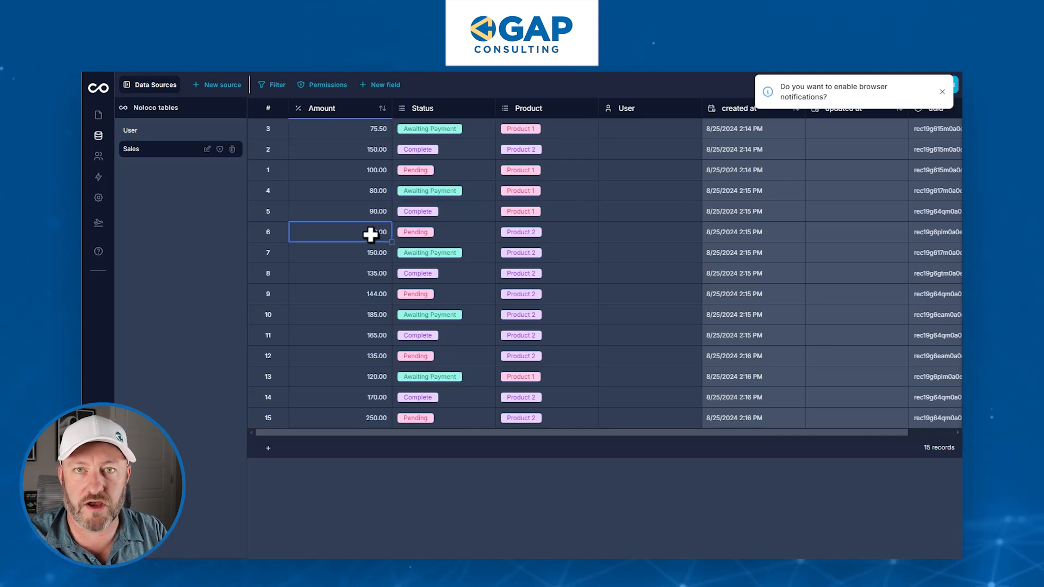
# Change the Sales page to a Pivot Table layout with rows grouped by Status and columns grouped by Product.
pyautogui.click(99, 115)
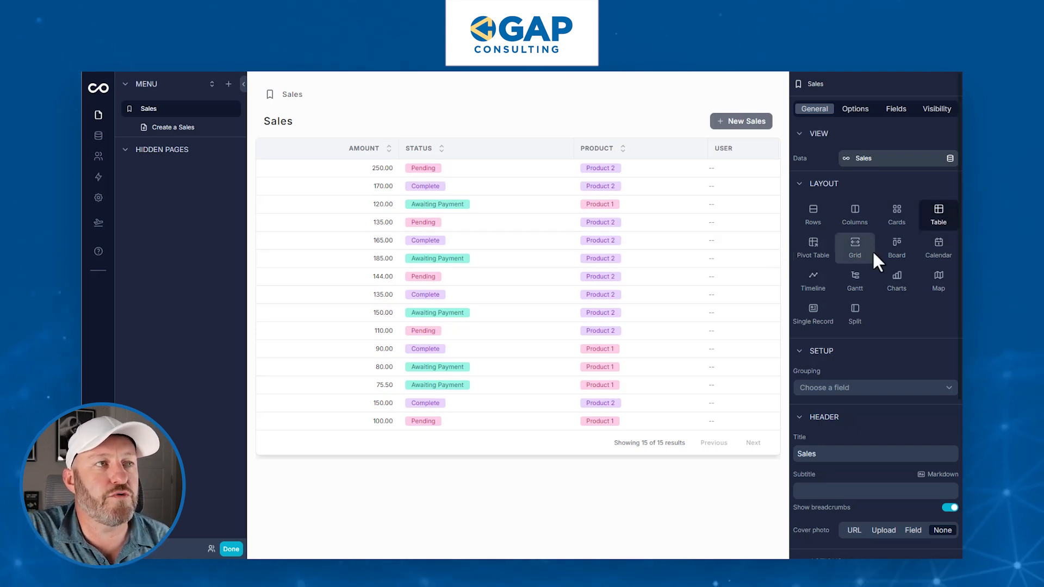
pyautogui.click(816, 259)
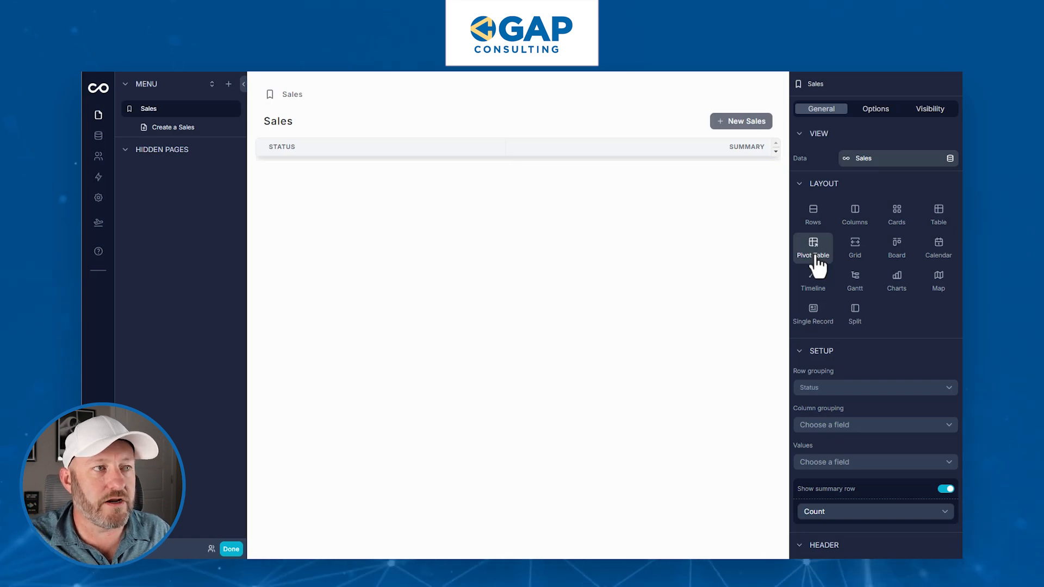
pyautogui.scroll(-1, 889, 359)
pyautogui.scroll(-1, 881, 327)
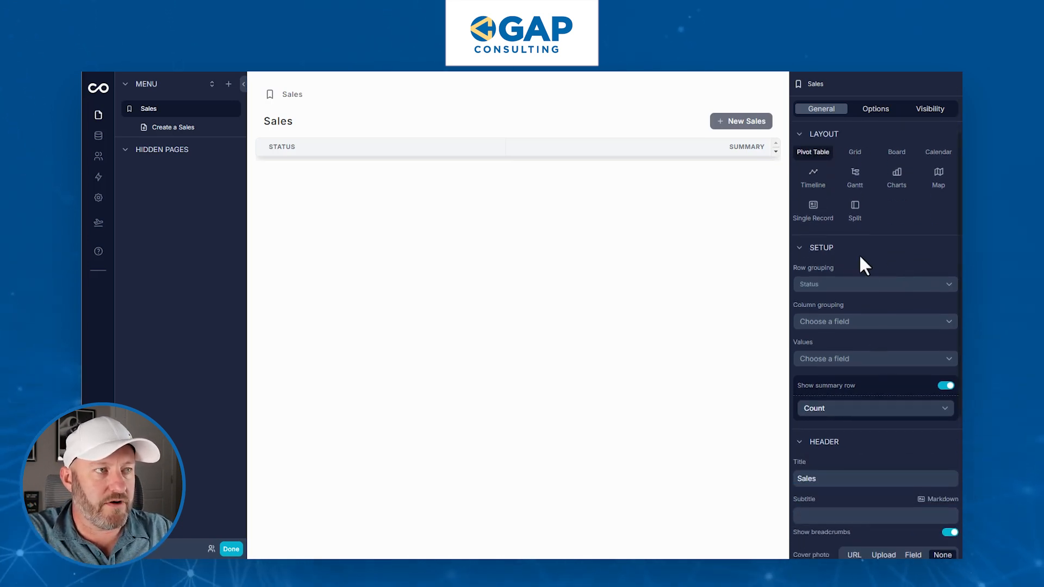
pyautogui.click(855, 288)
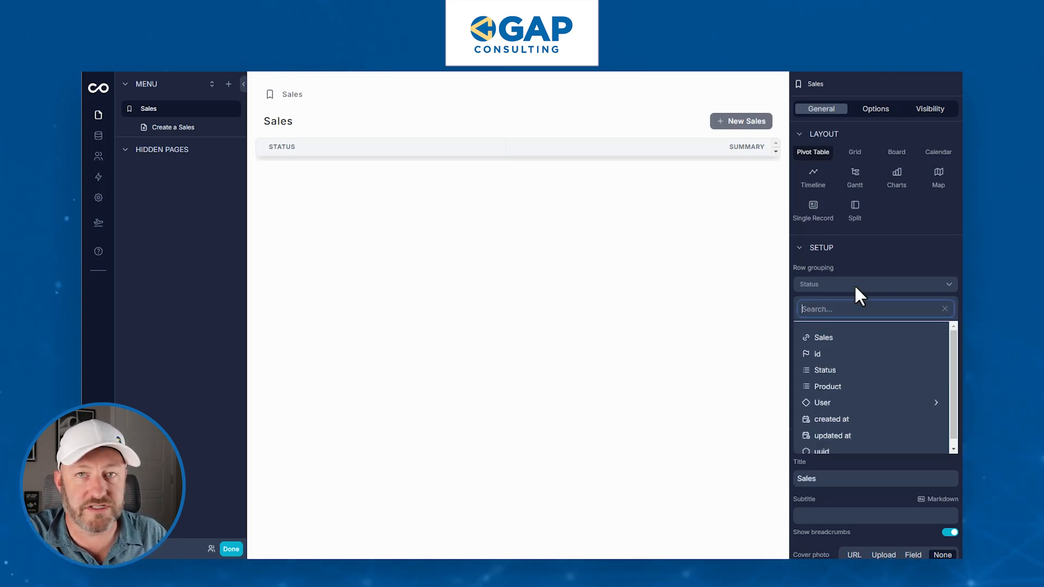
pyautogui.click(843, 370)
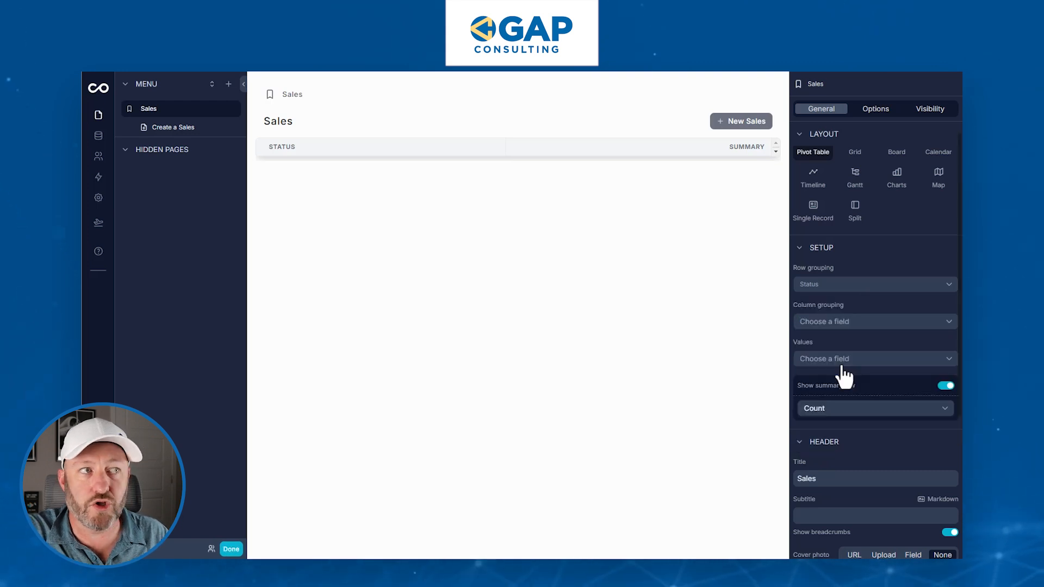
pyautogui.click(852, 322)
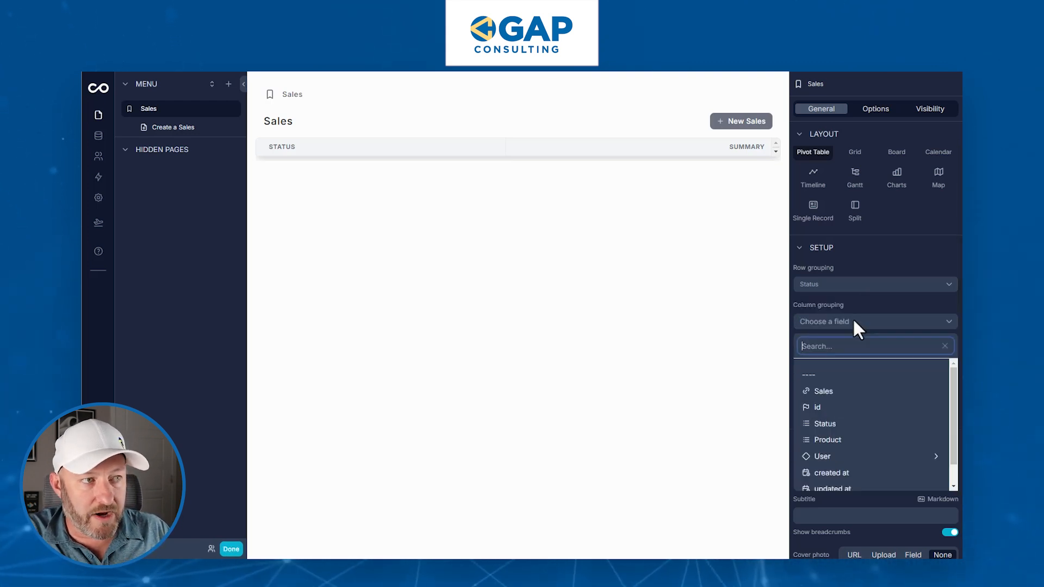
pyautogui.click(850, 440)
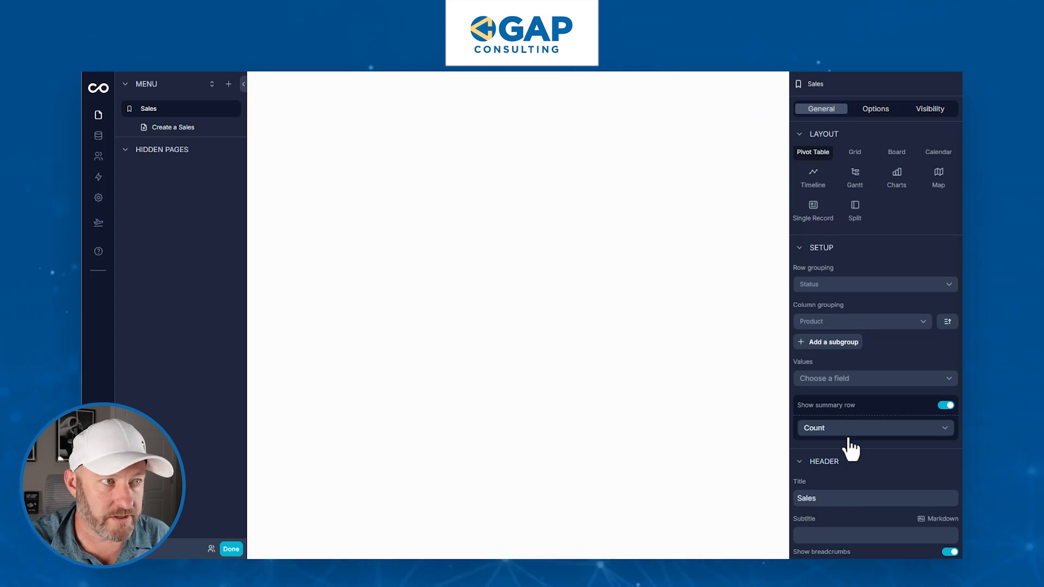
pyautogui.click(843, 343)
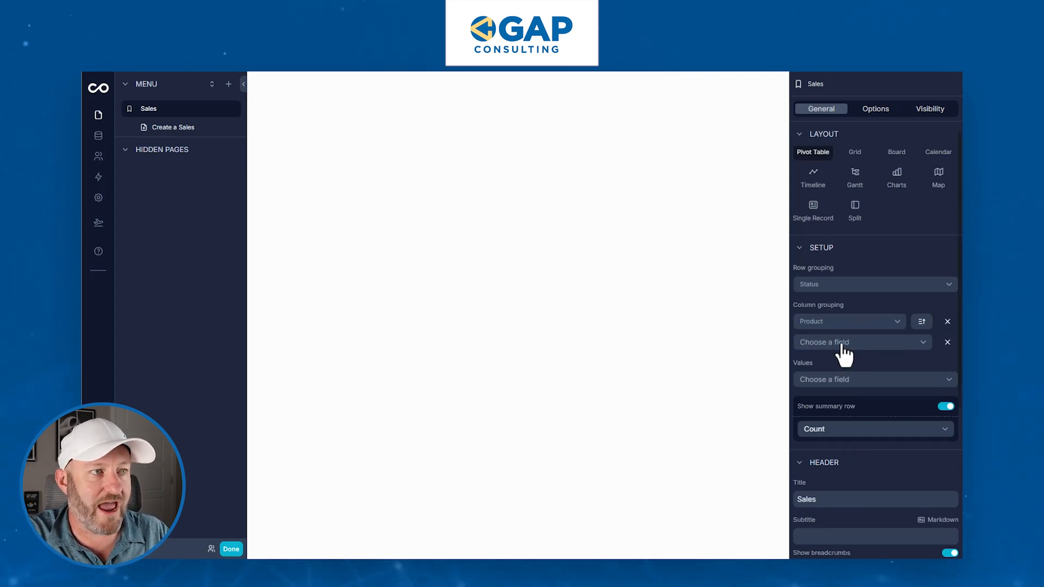
pyautogui.click(840, 341)
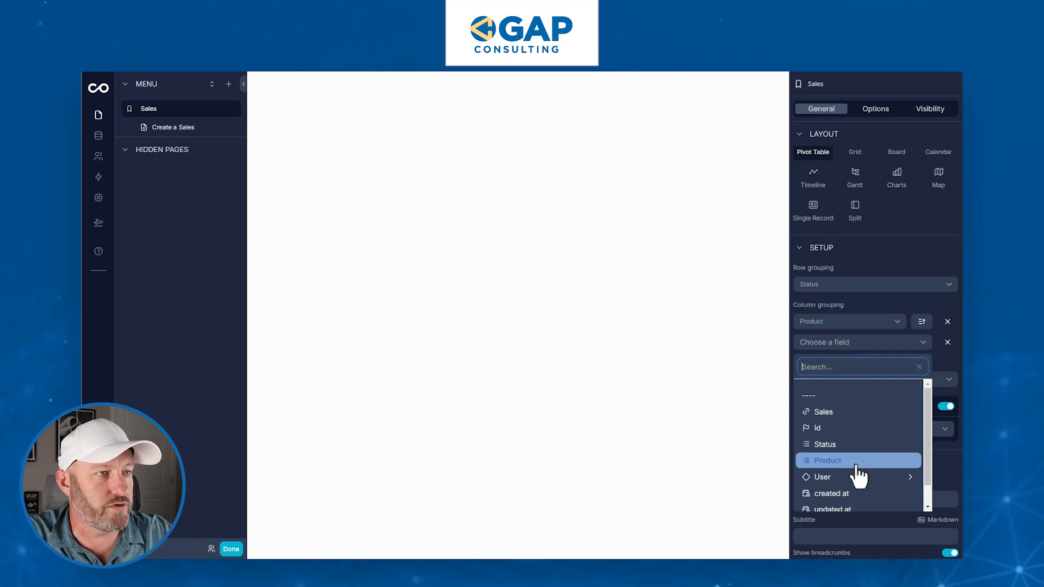
pyautogui.write('da')
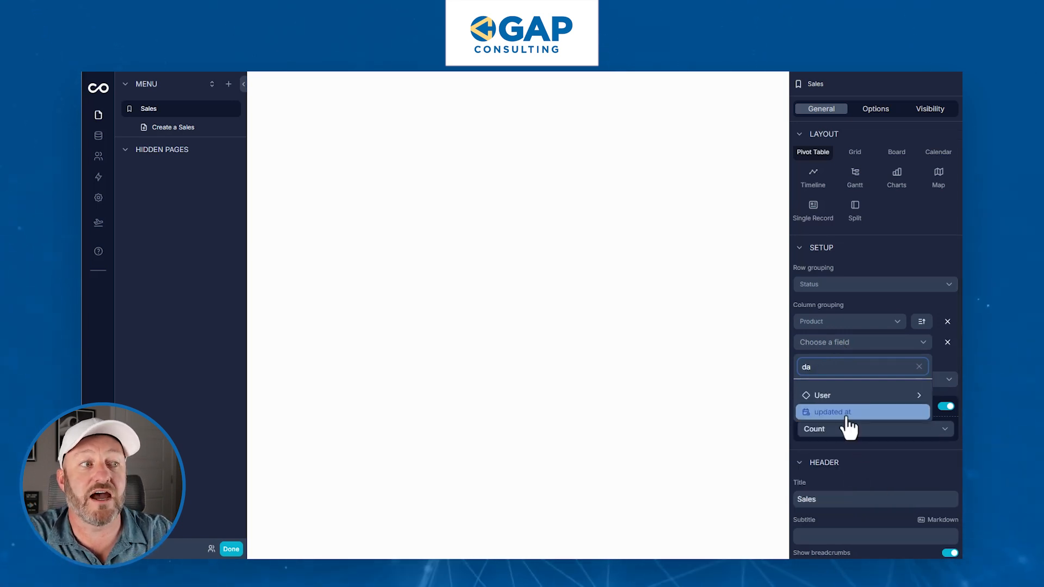
pyautogui.press('BackSpace')
pyautogui.press('BackSpace')
pyautogui.write('cre')
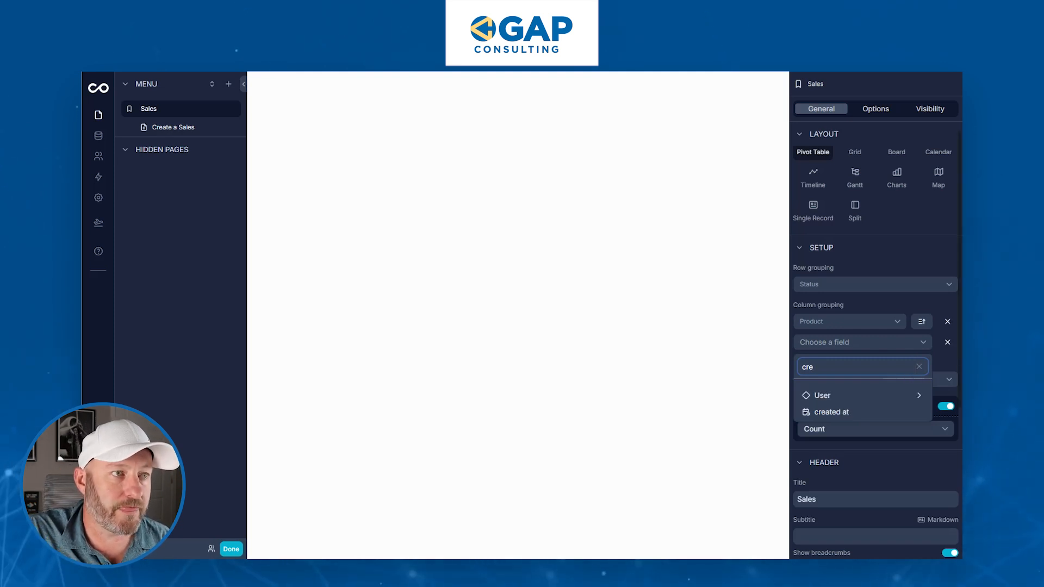
pyautogui.click(947, 343)
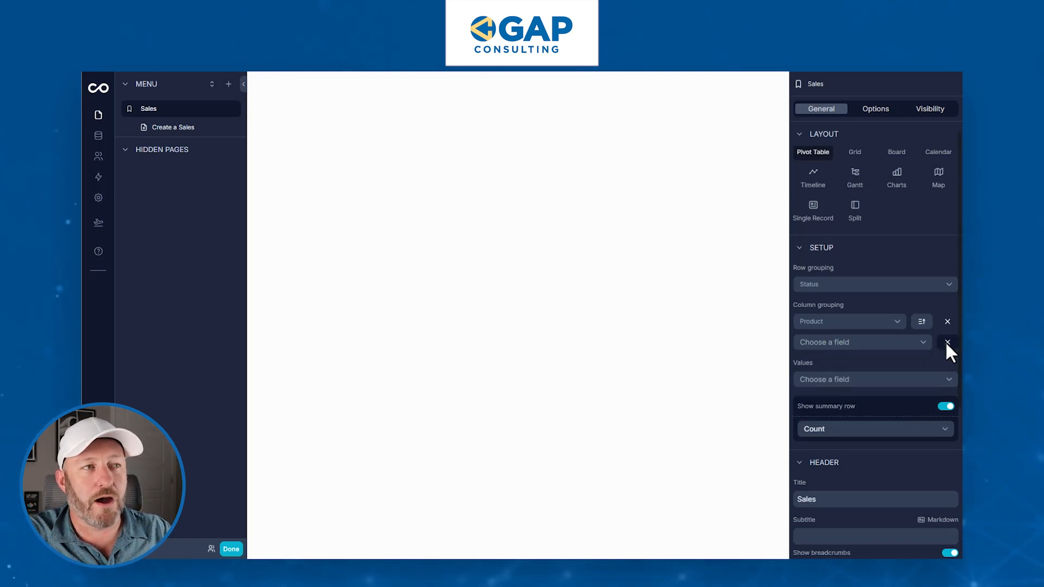
pyautogui.click(946, 342)
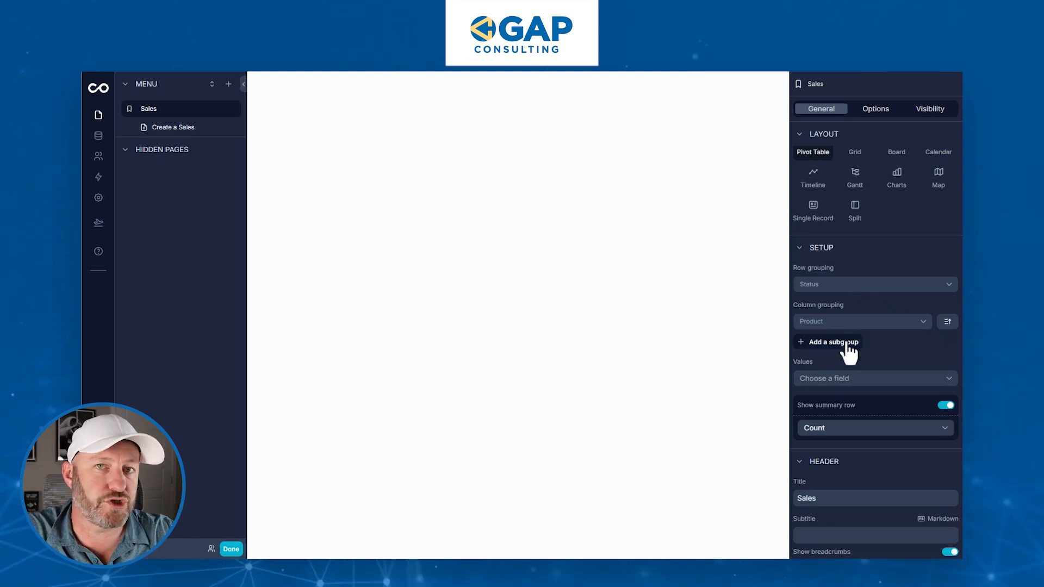
# Use the Amount field for the pivot table's values and set its summary row to Sum.
pyautogui.click(863, 379)
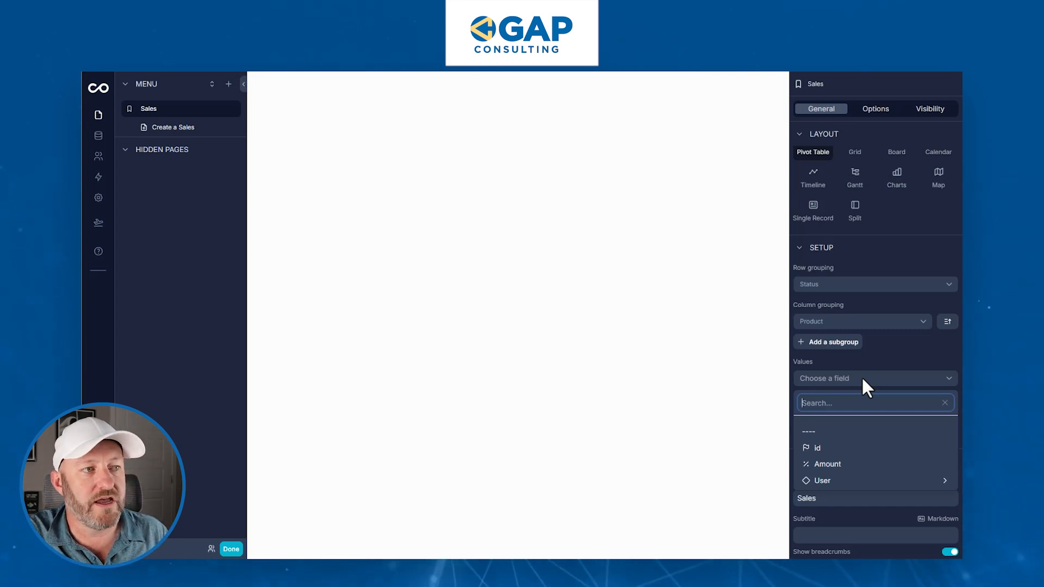
pyautogui.click(864, 465)
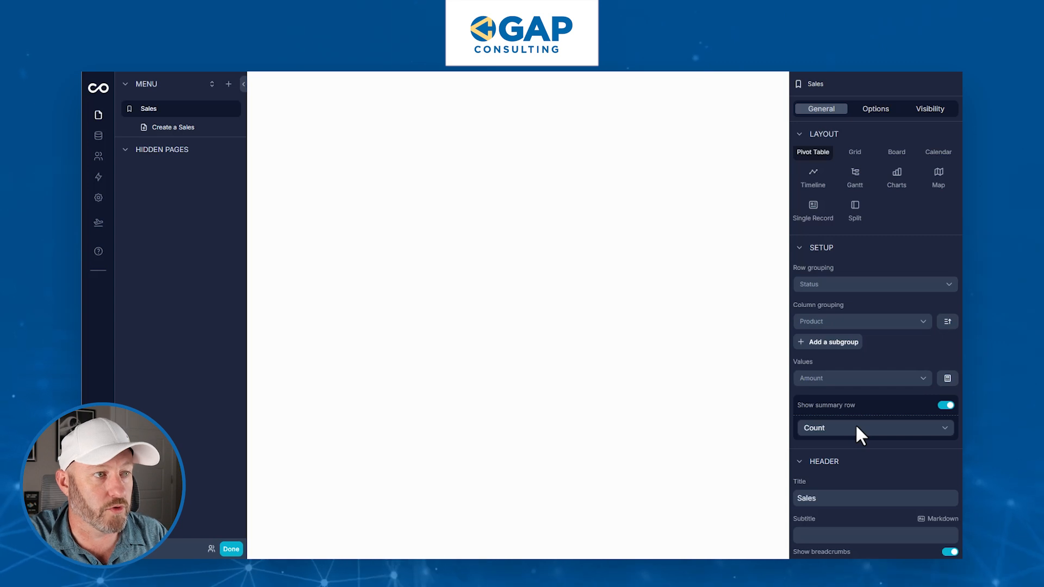
pyautogui.click(856, 427)
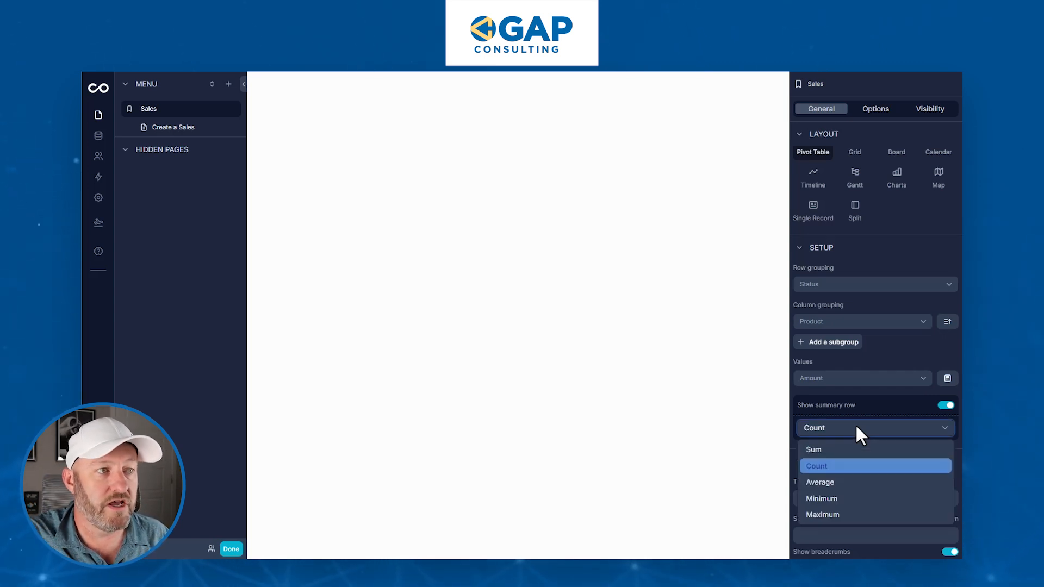
pyautogui.click(857, 450)
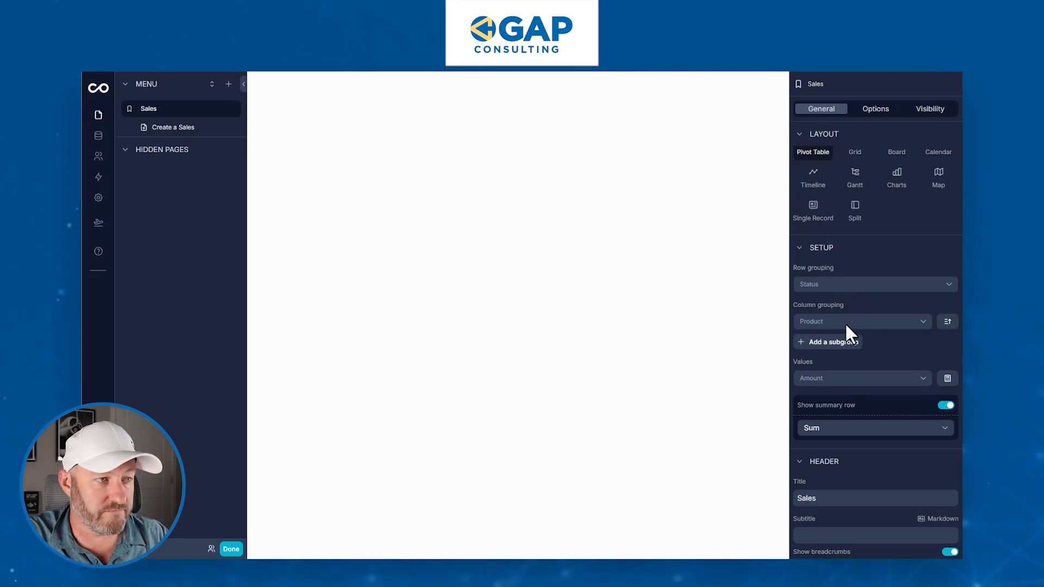
# Review the Sales page's URL path setting and the available on-click actions.
pyautogui.scroll(-4, 880, 328)
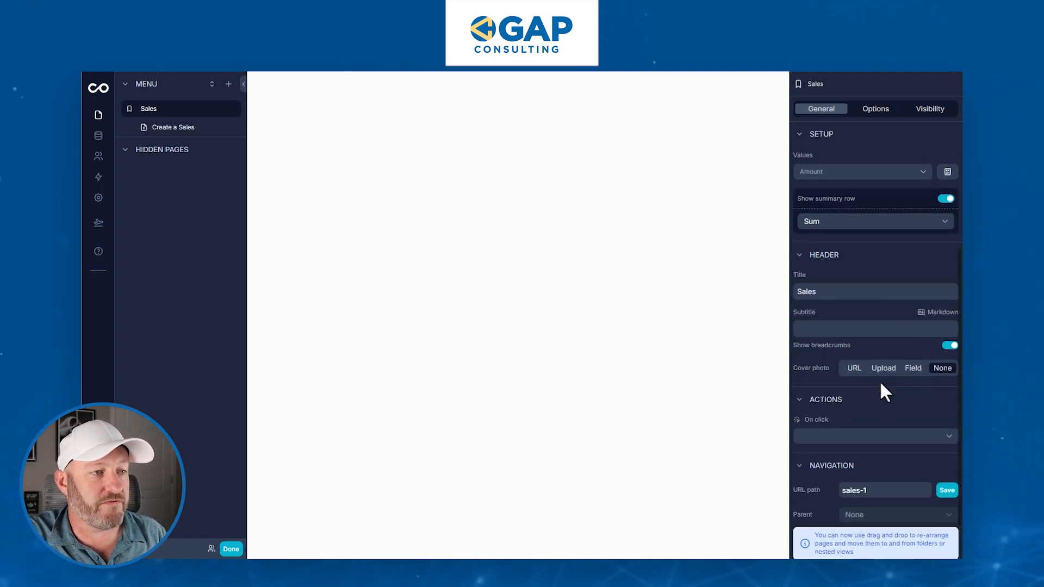
pyautogui.scroll(-1, 880, 380)
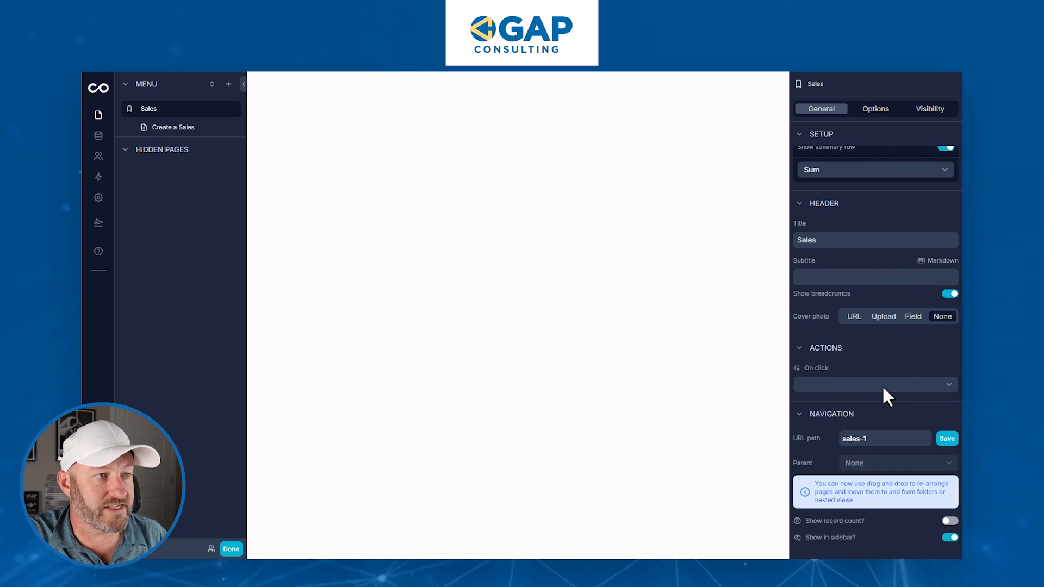
pyautogui.click(886, 437)
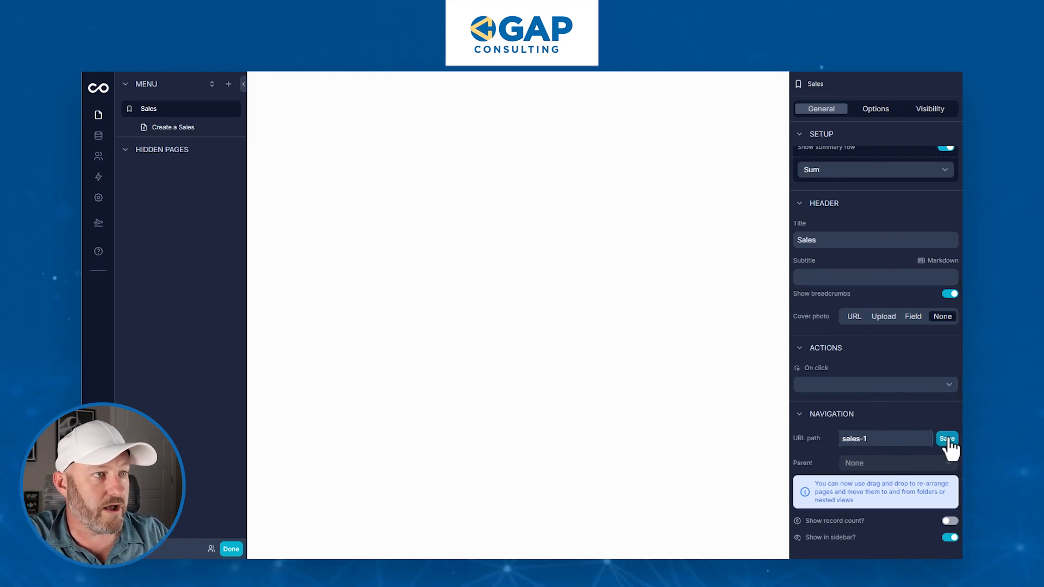
pyautogui.click(863, 386)
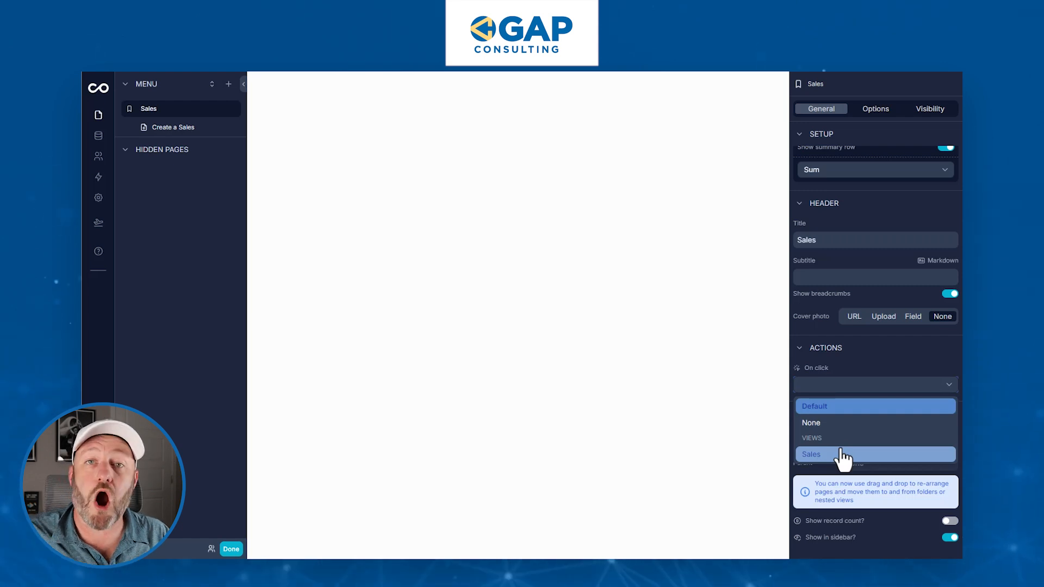
pyautogui.click(846, 384)
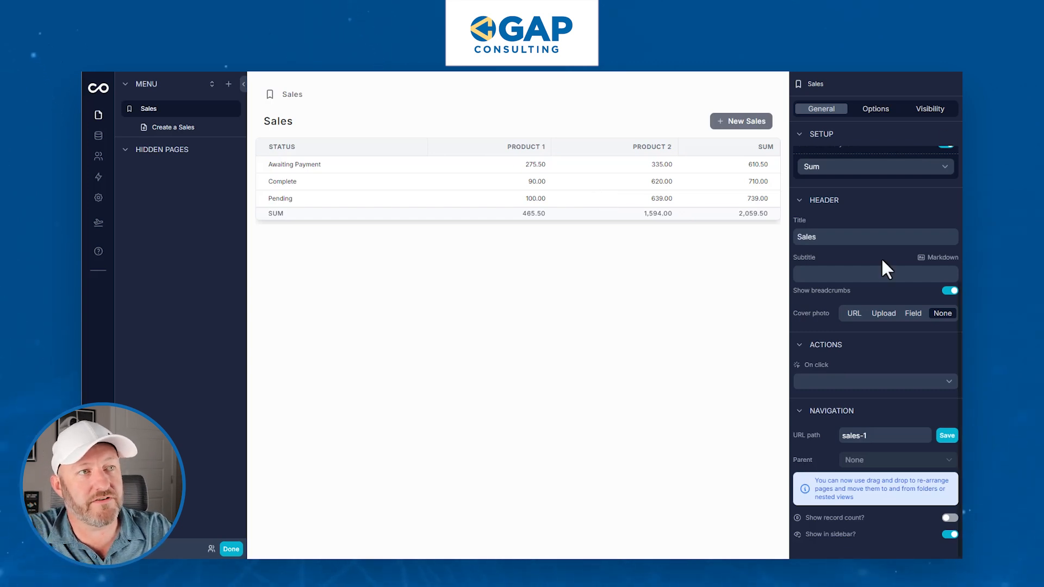
# Leave build mode to view the Sales pivot table in the live app, and return to build mode.
pyautogui.scroll(5, 888, 324)
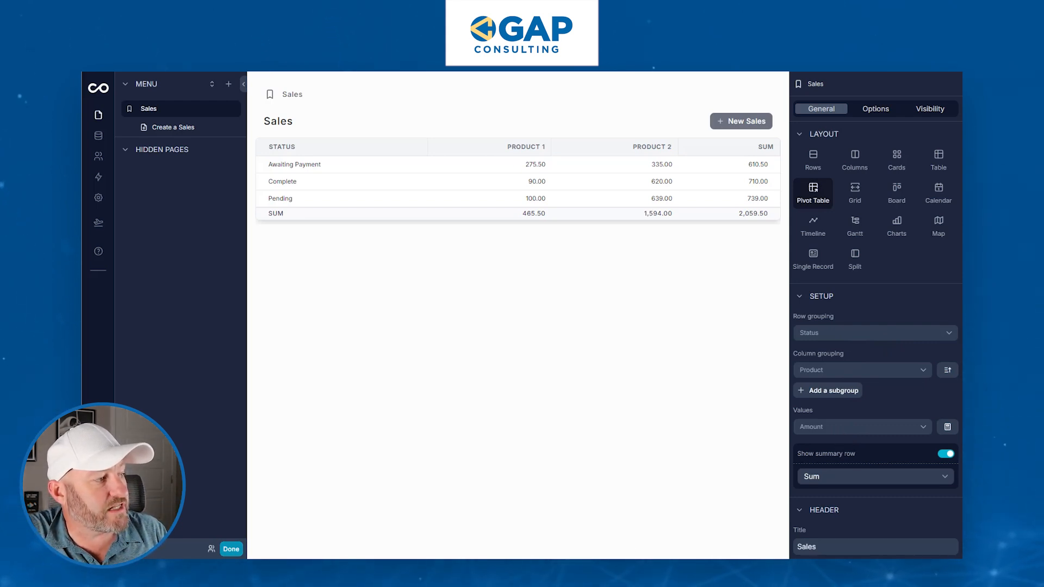
pyautogui.click(229, 551)
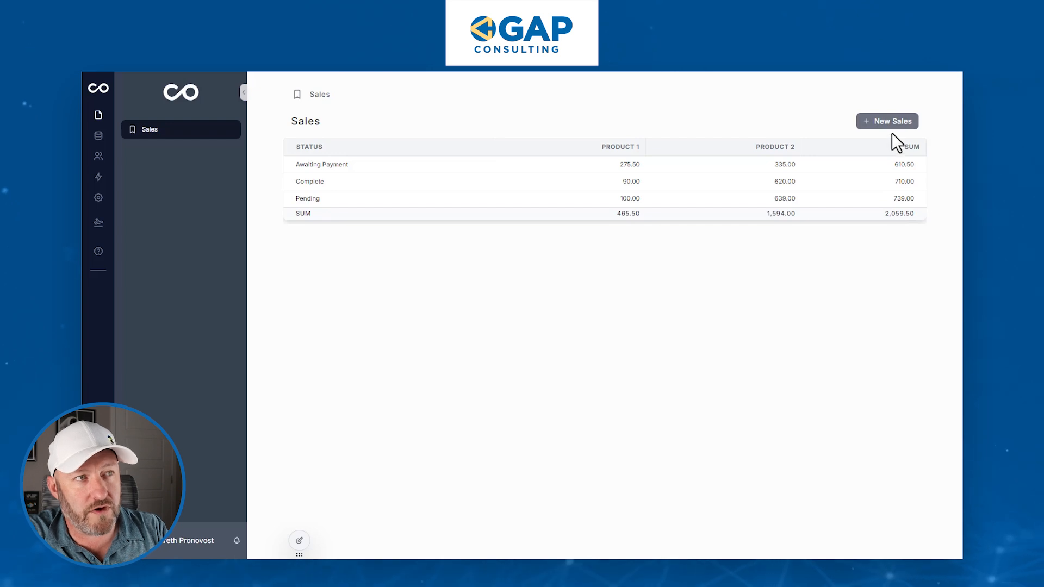
pyautogui.moveTo(299, 541)
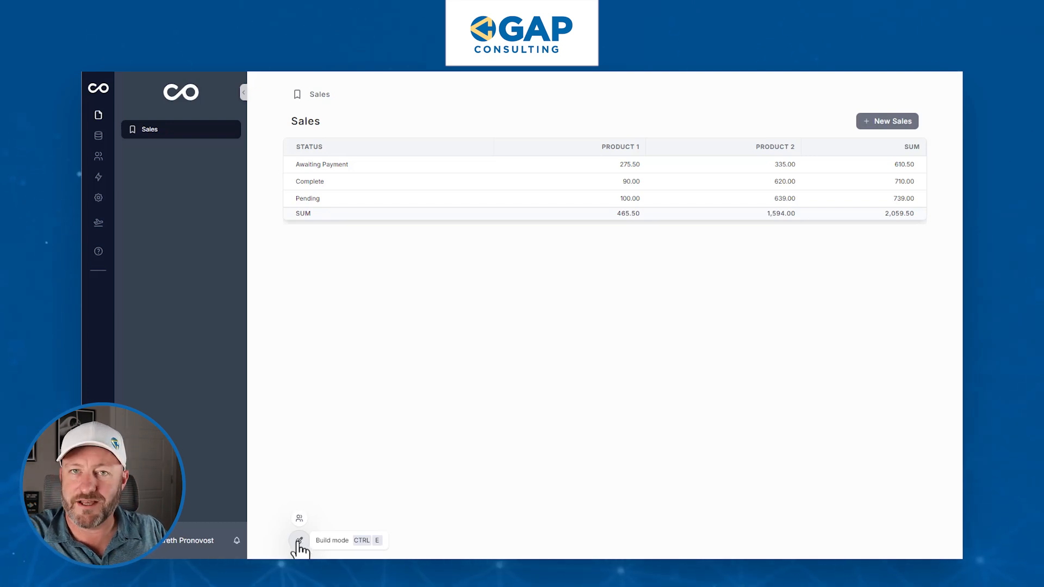
pyautogui.click(299, 542)
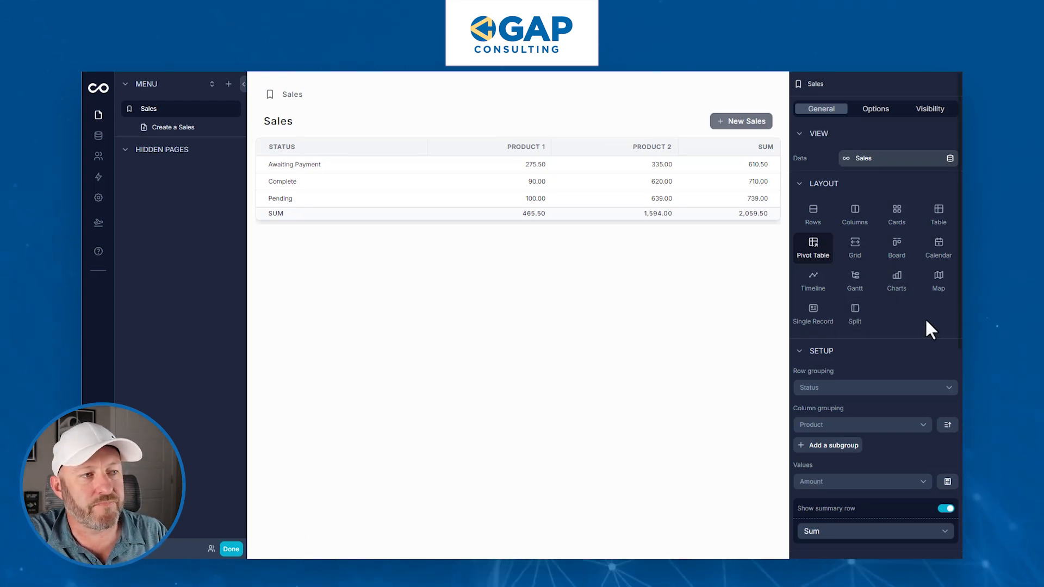
# Open the summary type options for the pivot table's Amount values and choose Sum.
pyautogui.scroll(-1, 926, 321)
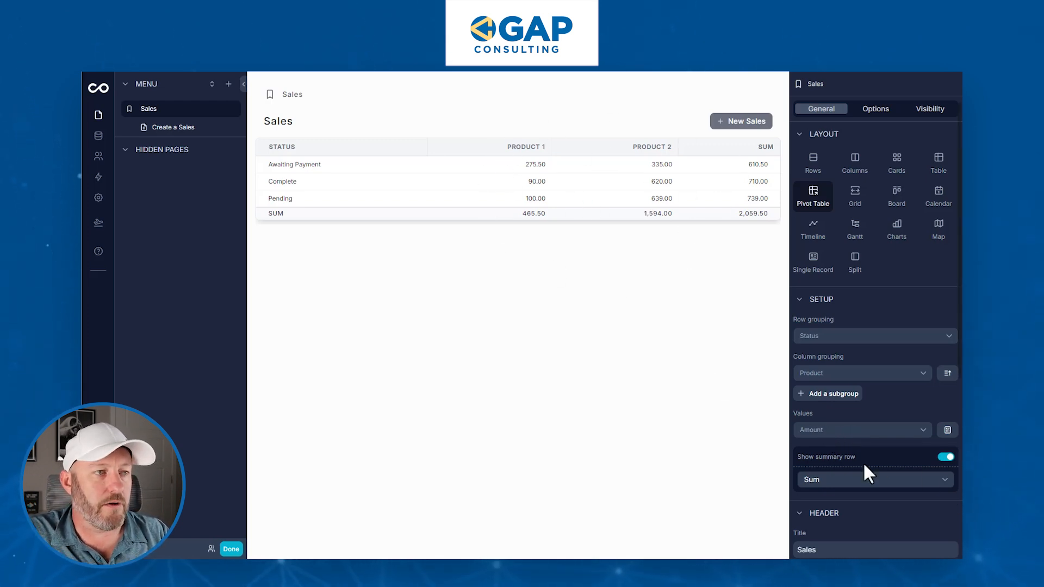
pyautogui.click(850, 426)
pyautogui.click(849, 427)
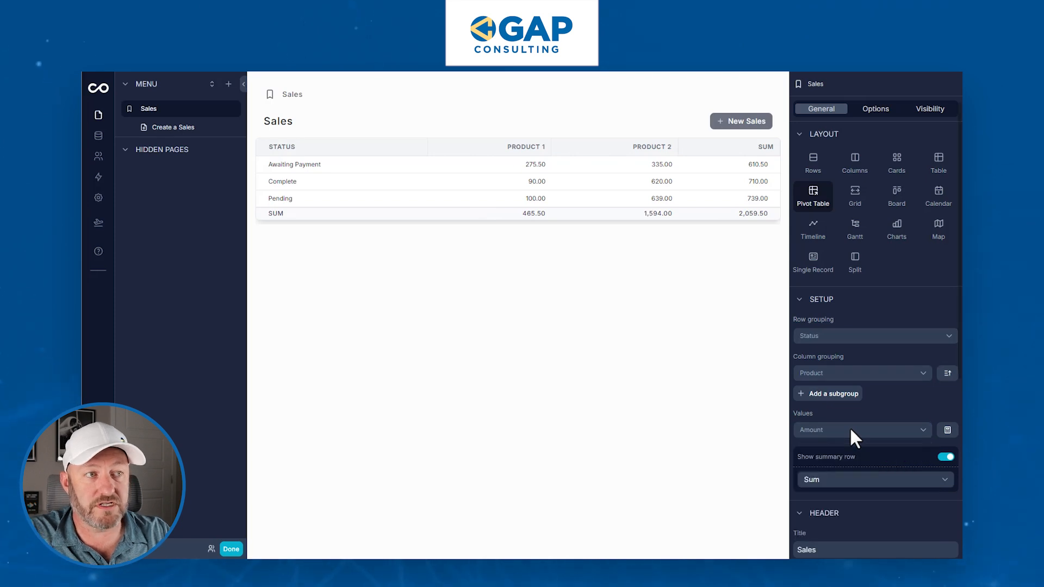
pyautogui.click(947, 430)
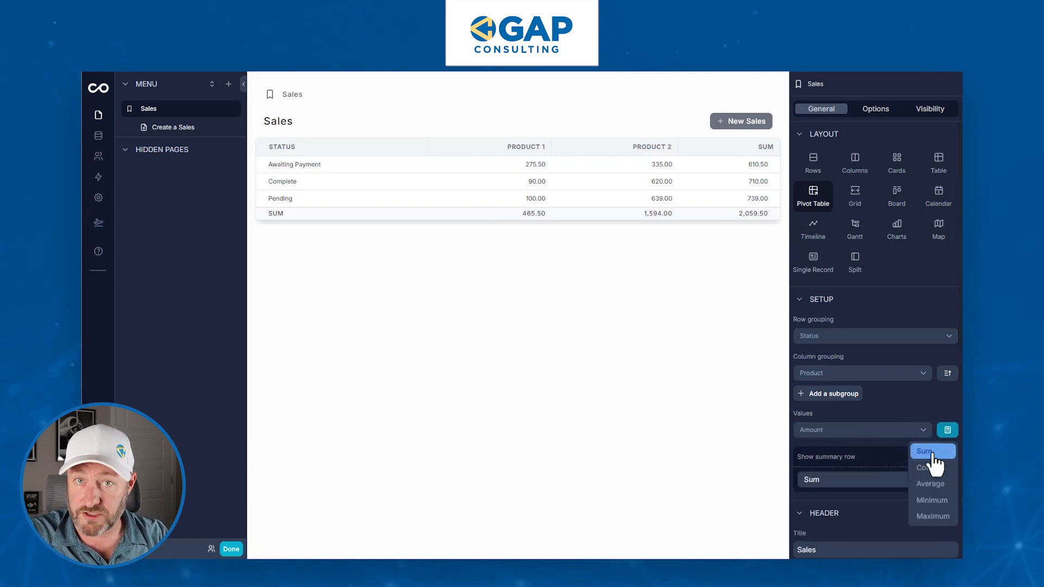
pyautogui.click(931, 454)
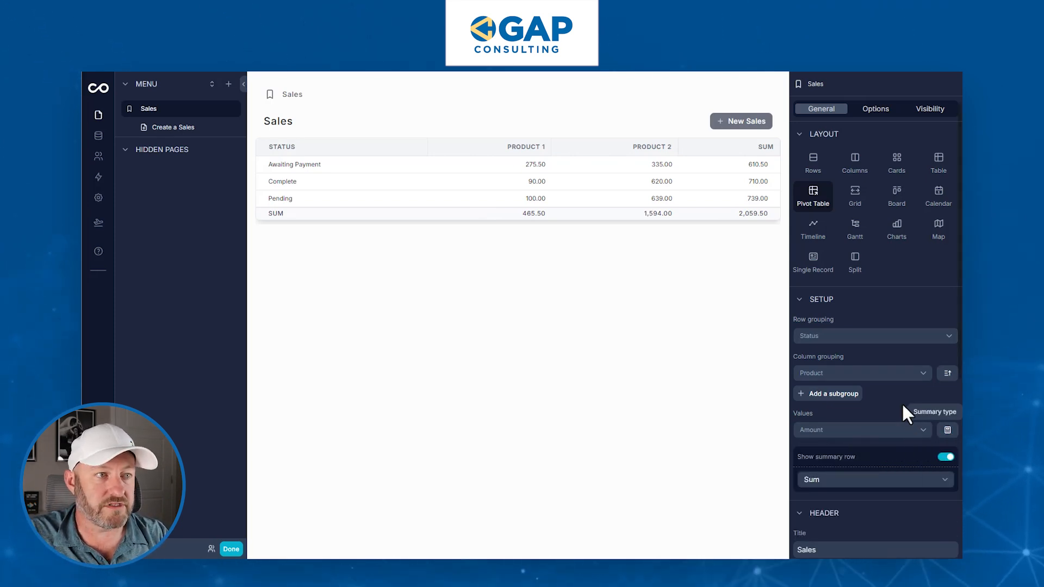
# Switch the pivot table's summary row off and back on.
pyautogui.click(947, 458)
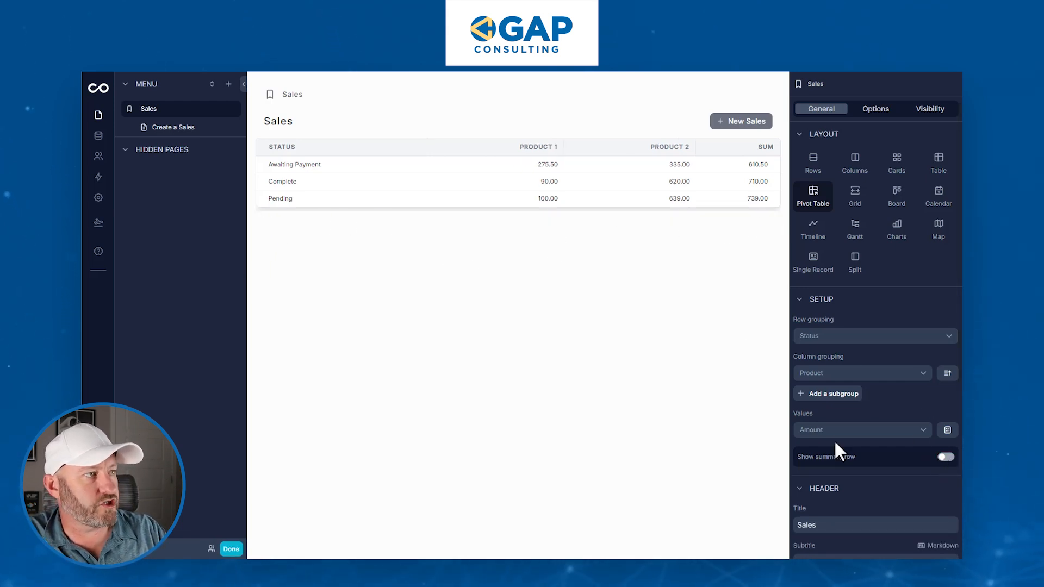
pyautogui.click(947, 458)
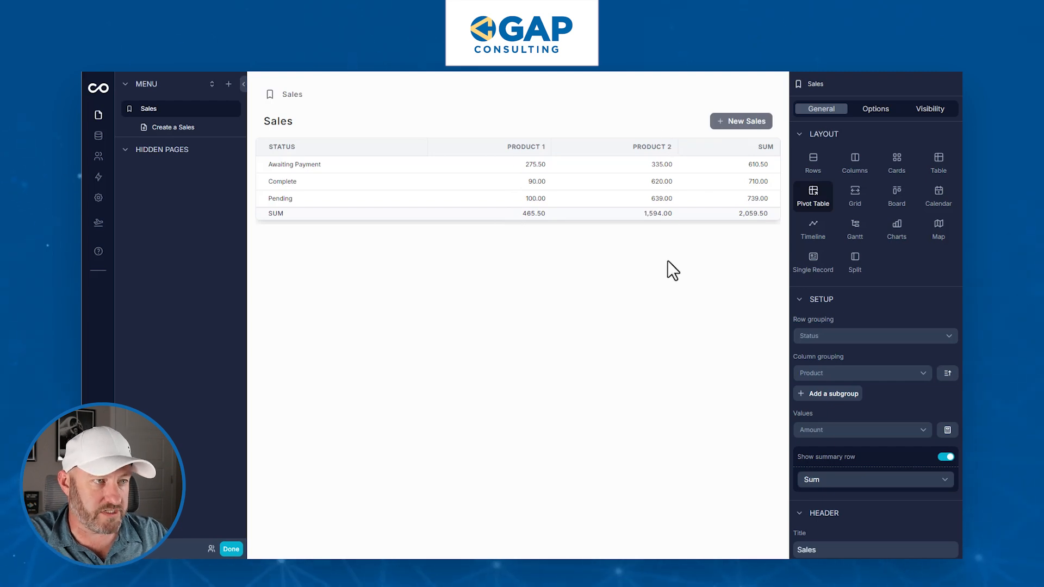
# Try Average as the summary type for the Amount values, comparing the pivot table without and with its summary row.
pyautogui.scroll(-1, 920, 419)
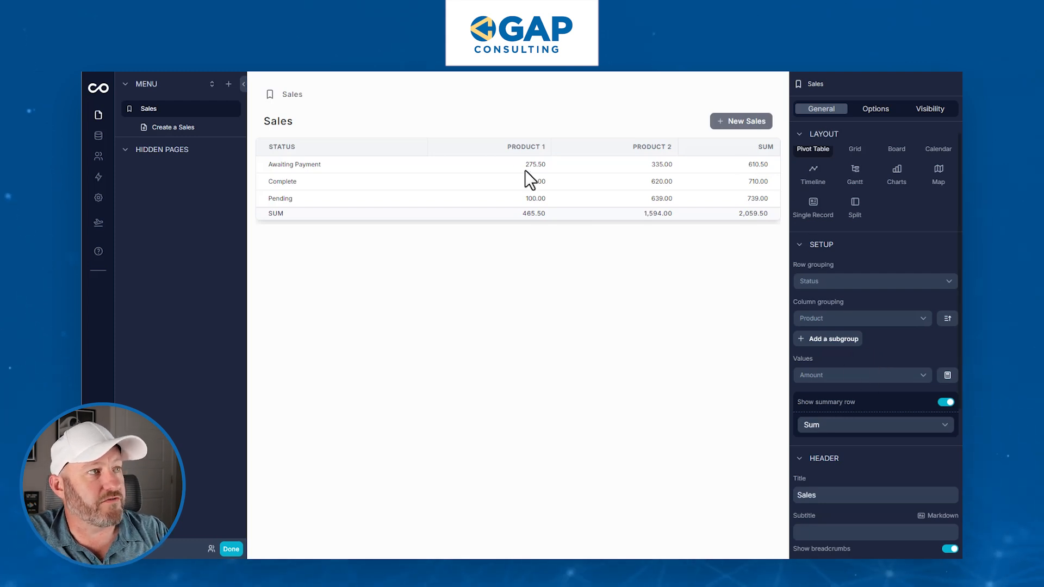
pyautogui.click(948, 375)
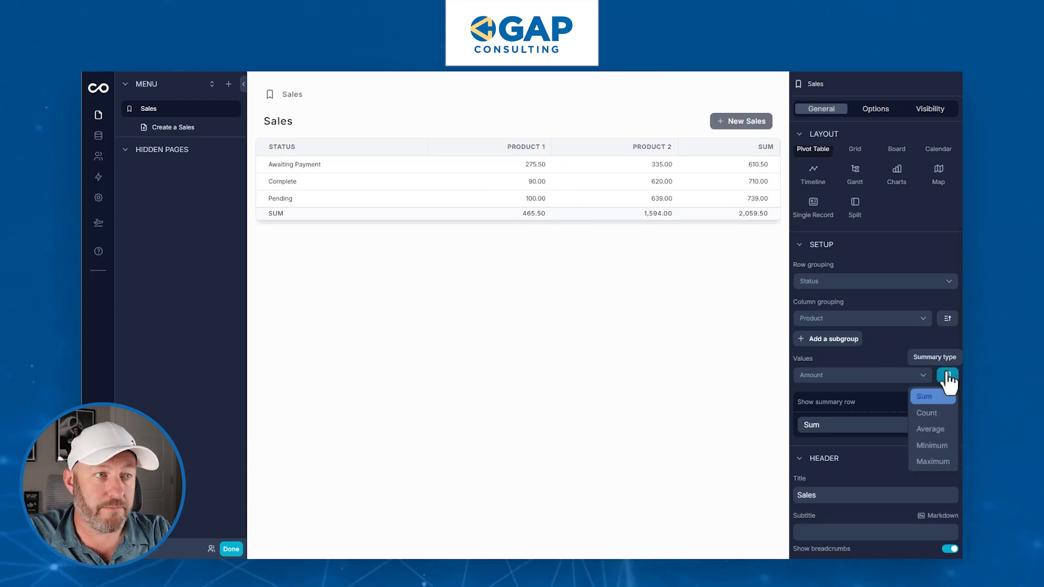
pyautogui.click(934, 428)
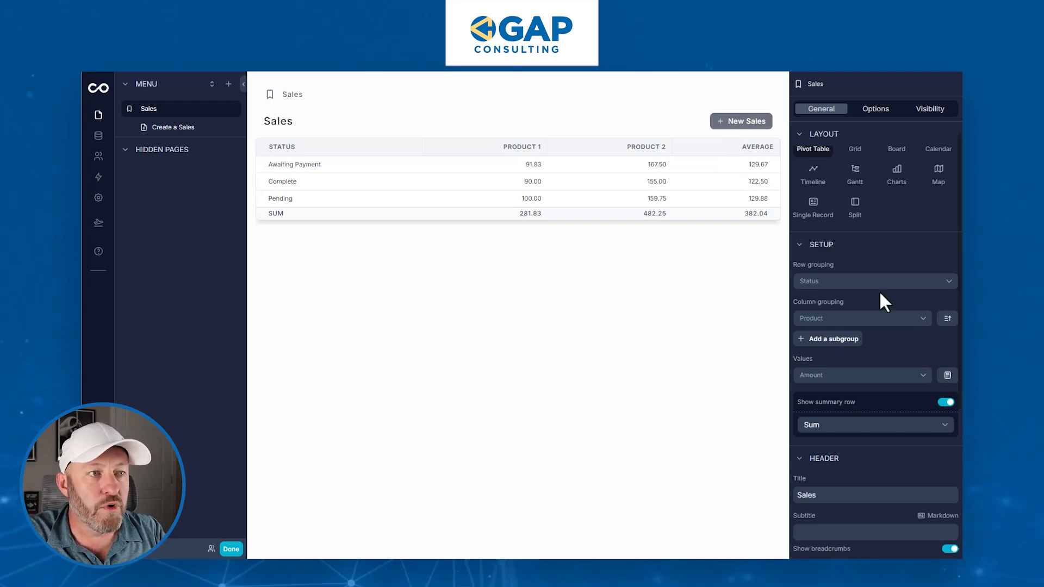
pyautogui.click(947, 403)
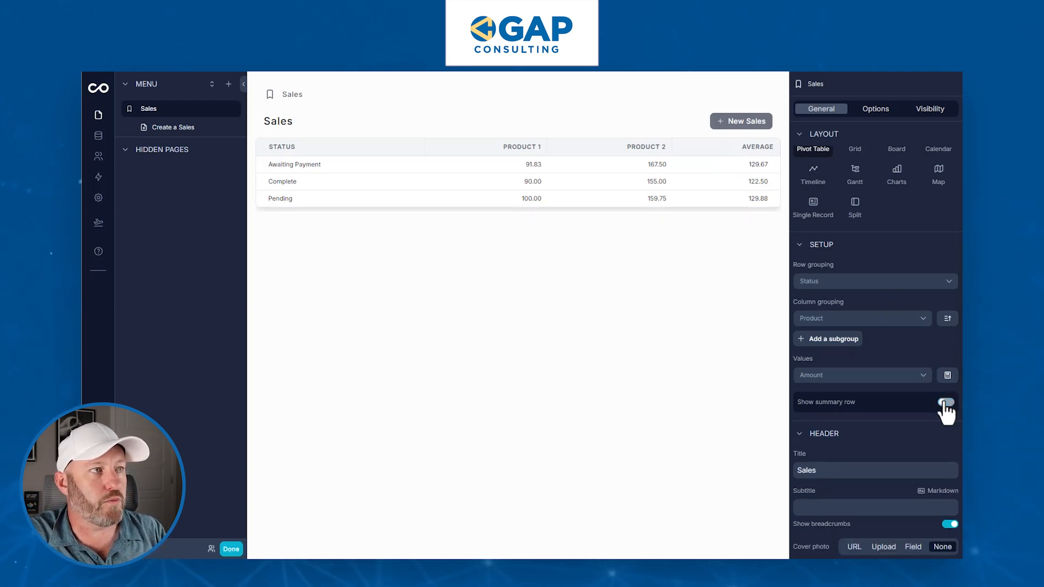
pyautogui.click(947, 403)
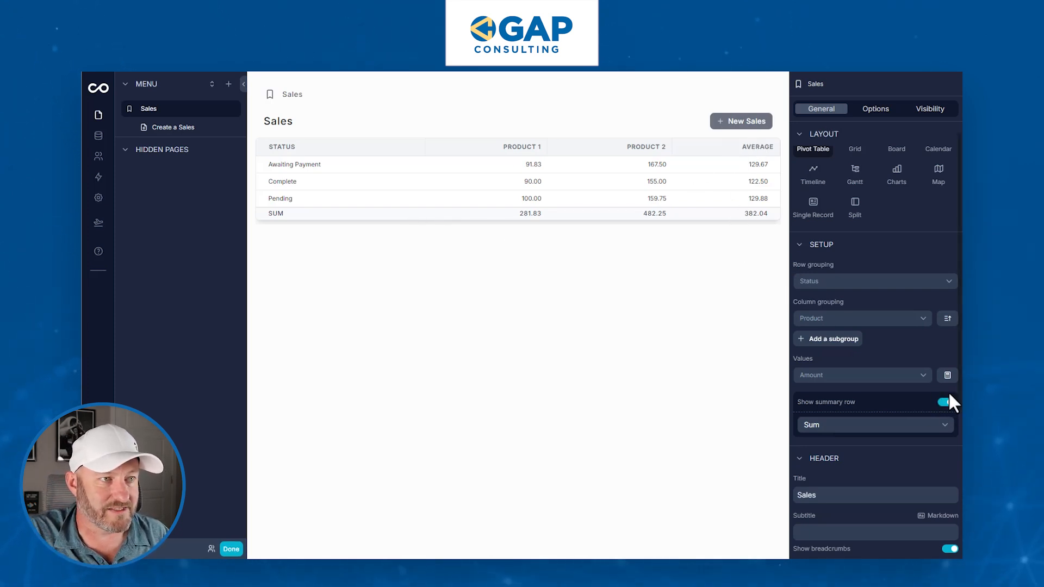
# Set the summary type for the pivot table's Amount values back to Sum.
pyautogui.click(948, 375)
pyautogui.click(932, 419)
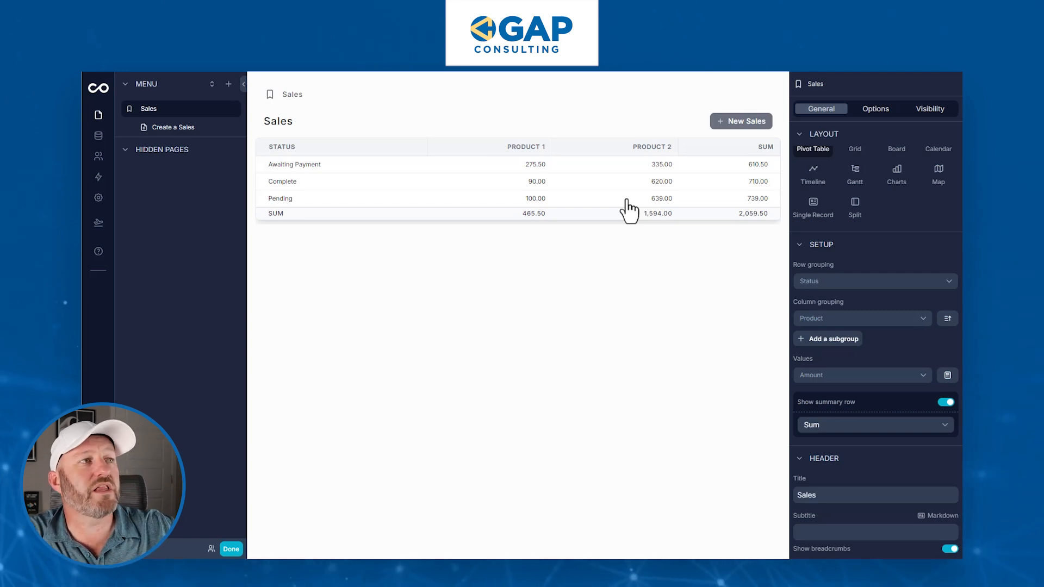
# Open the choices for the Sales page's on-click action.
pyautogui.scroll(-3, 869, 435)
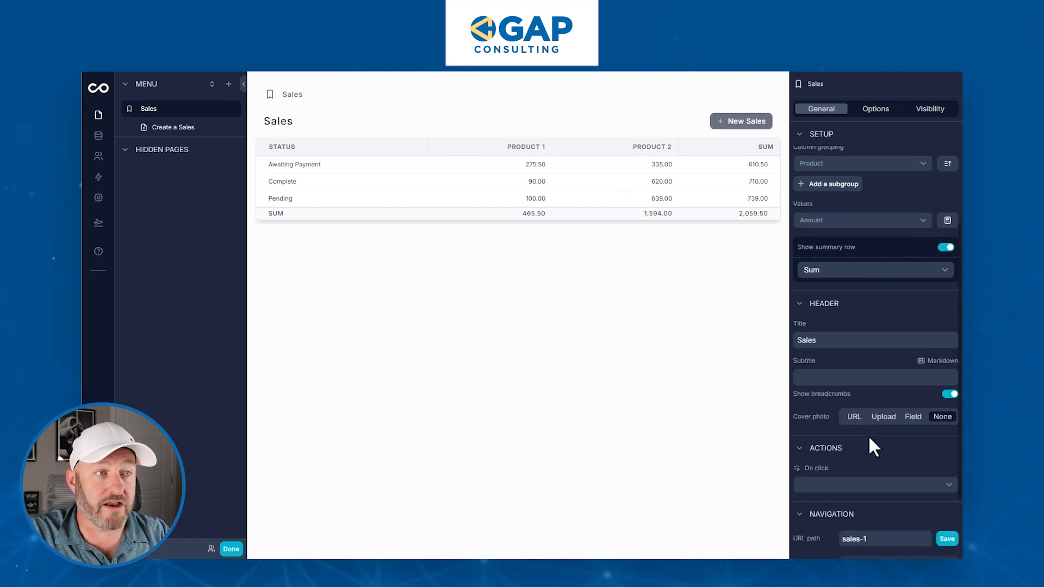
pyautogui.scroll(-2, 870, 384)
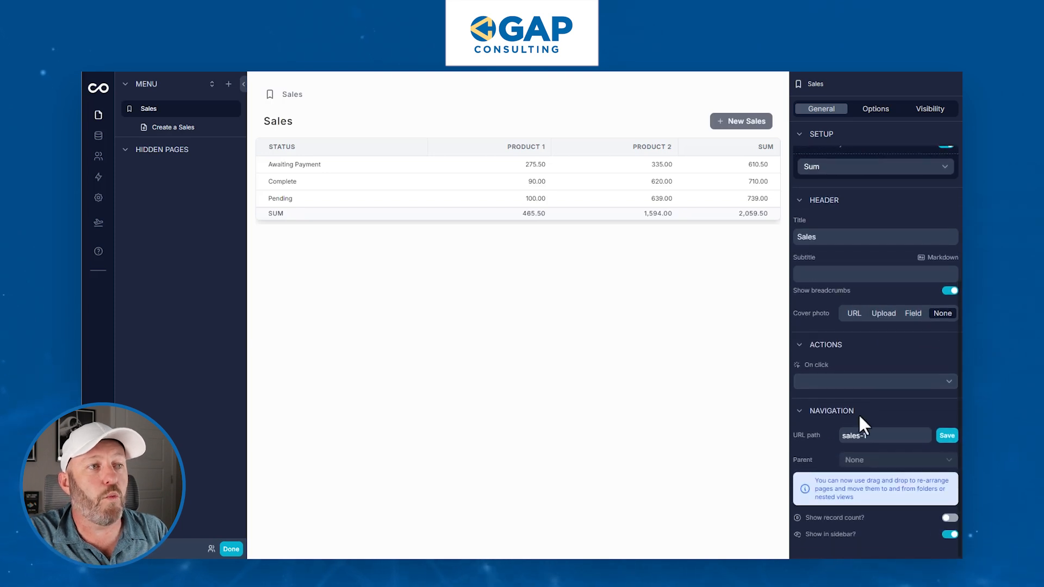
pyautogui.click(842, 381)
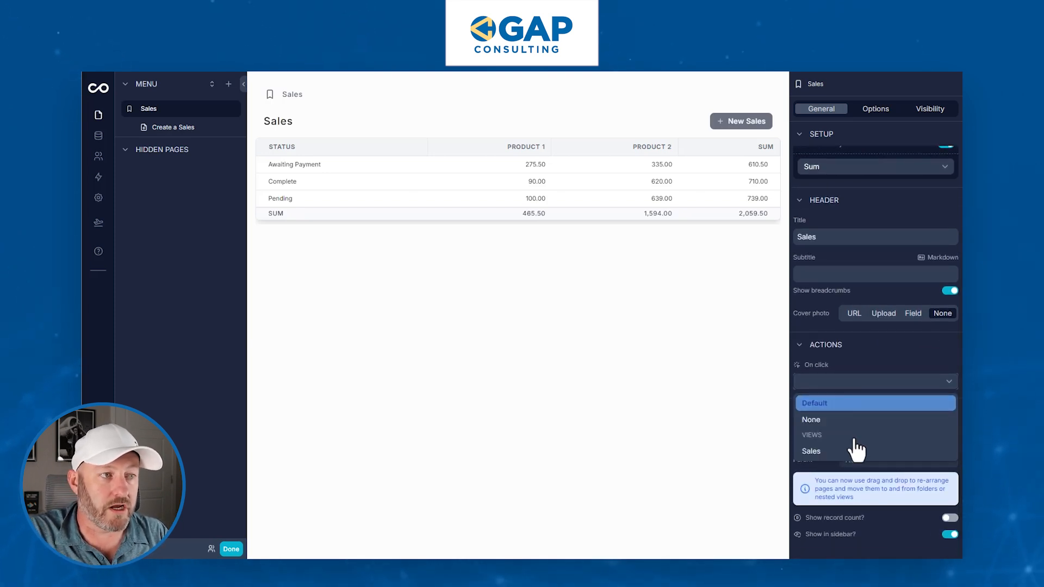